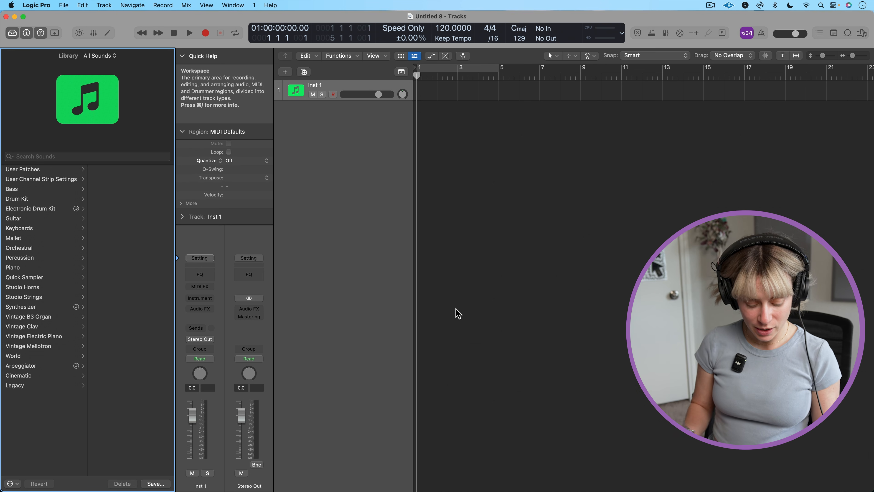
Check the Enable Complete Features option in the Advanced settings
key(super+comma)
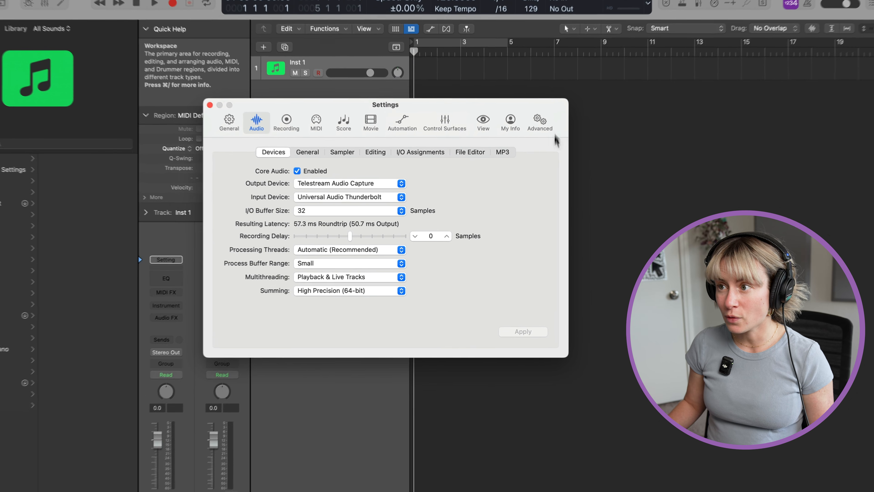
click(541, 121)
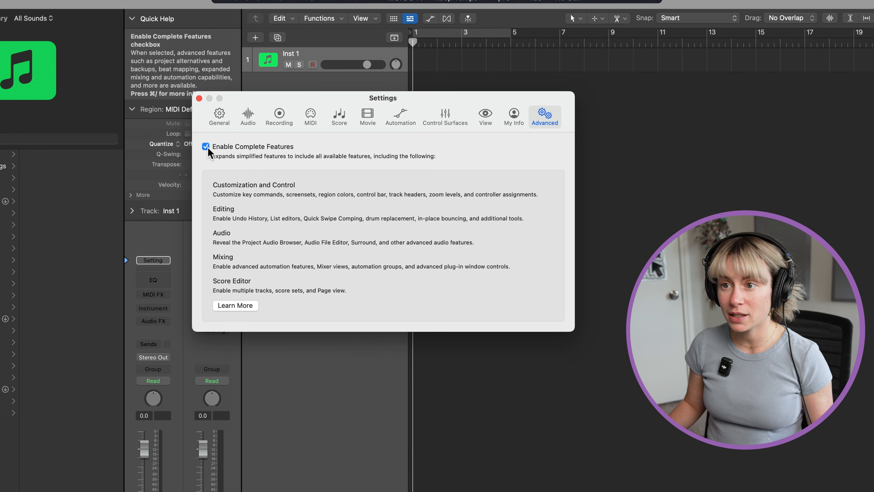
click(199, 98)
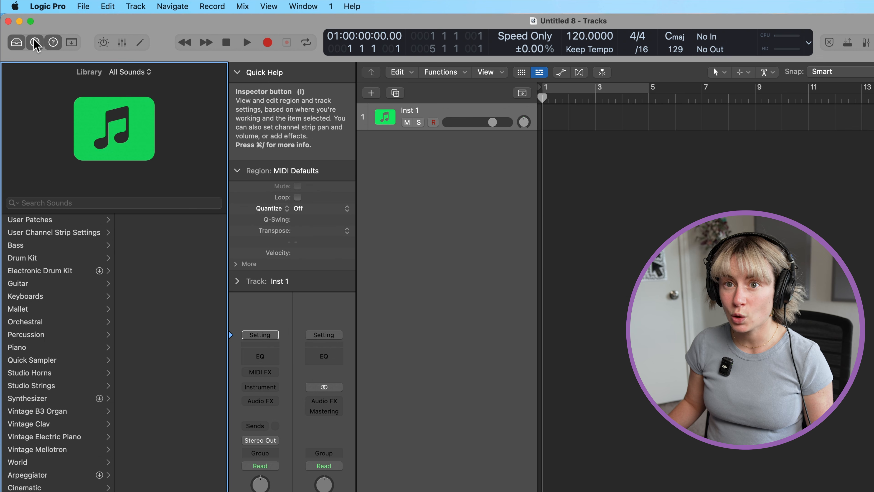
Hide Quick Help and show it again
click(52, 44)
click(53, 43)
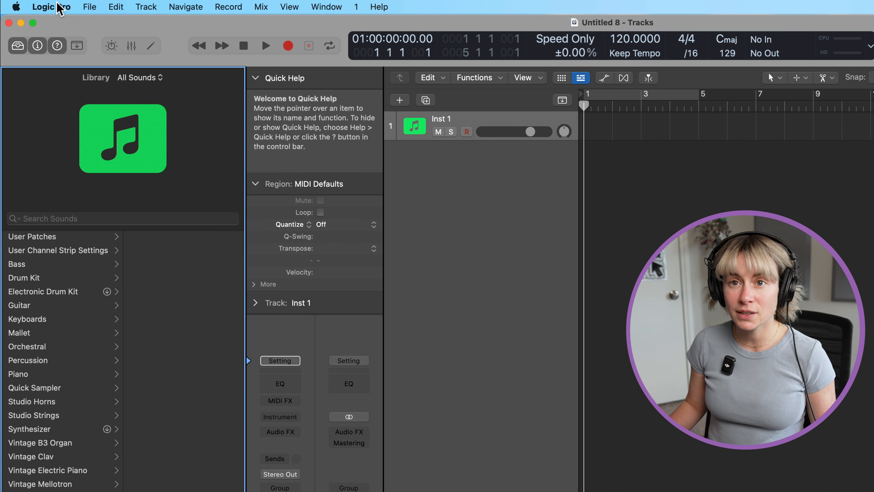
click(57, 7)
mouse_move(92, 8)
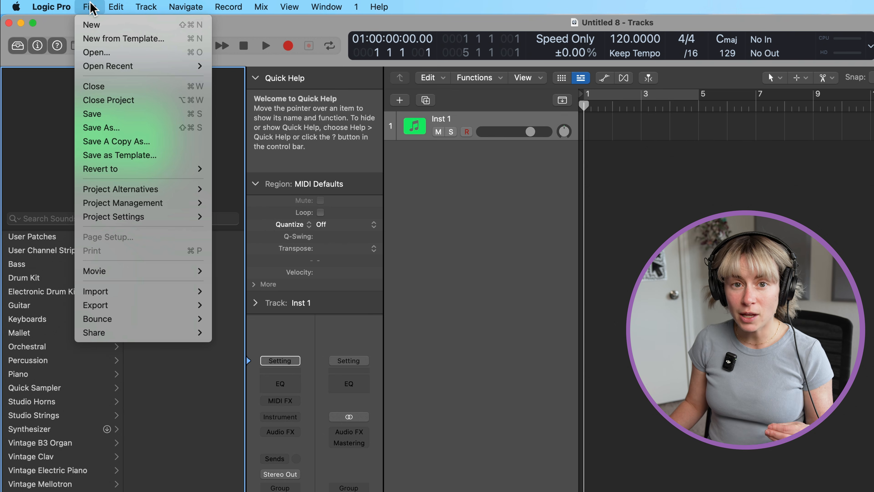
mouse_move(154, 9)
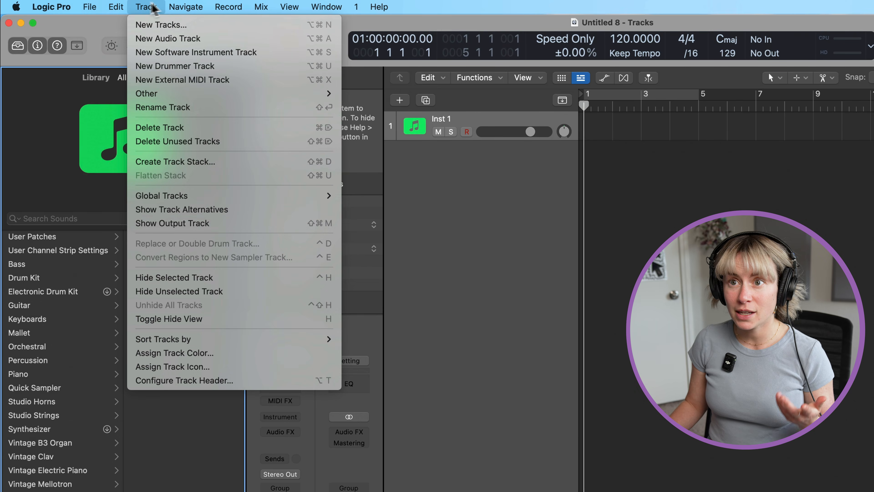
mouse_move(229, 10)
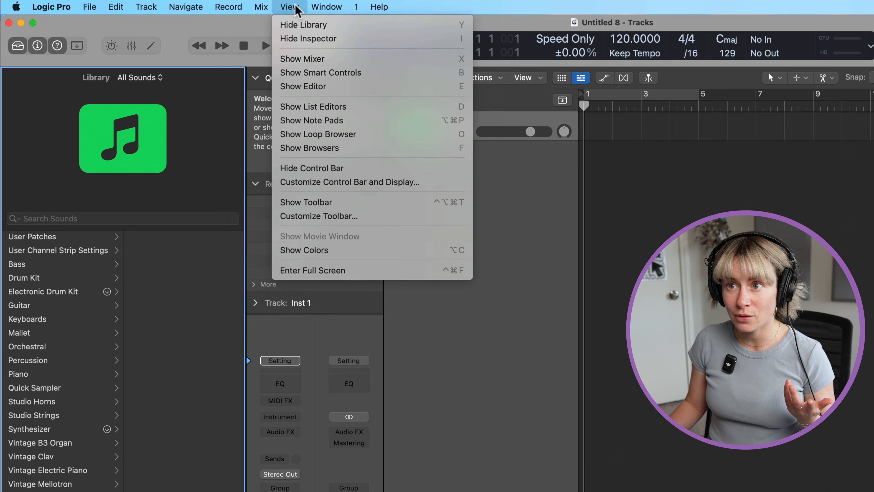
mouse_move(396, 9)
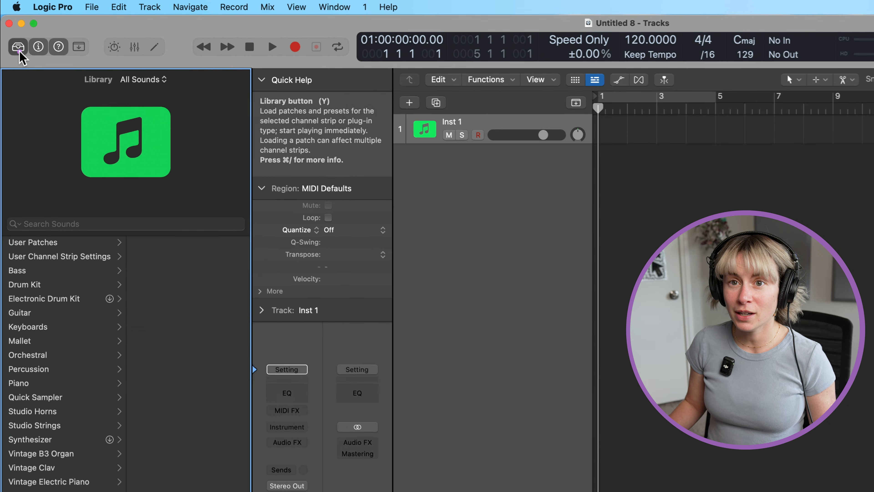
Hide and show the Library again, and do the same with the Inspector
click(19, 49)
click(18, 50)
click(22, 51)
click(22, 51)
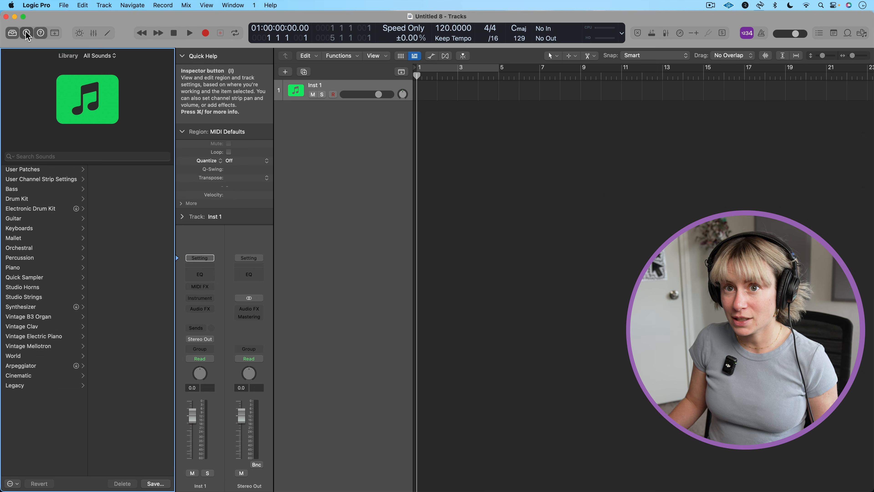
click(30, 38)
click(30, 38)
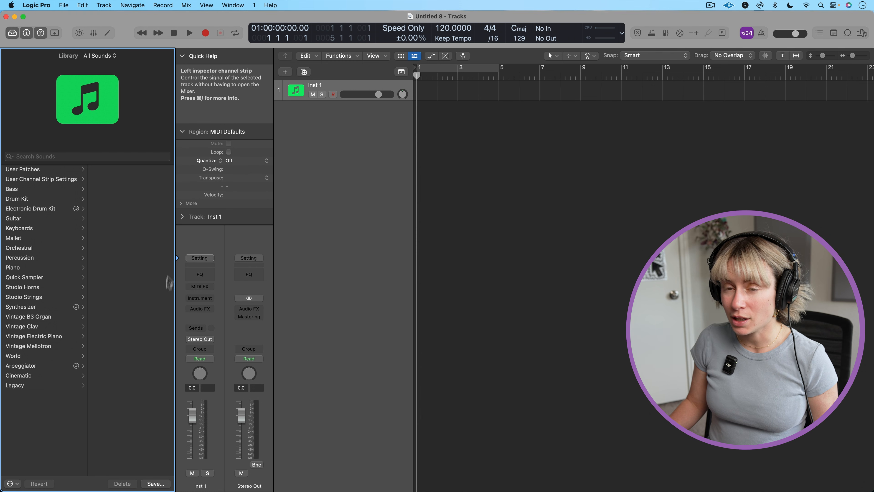
Examine the MIDI effect, instrument and audio effect plug-ins available for the Inst 1 channel strip
click(210, 286)
click(216, 273)
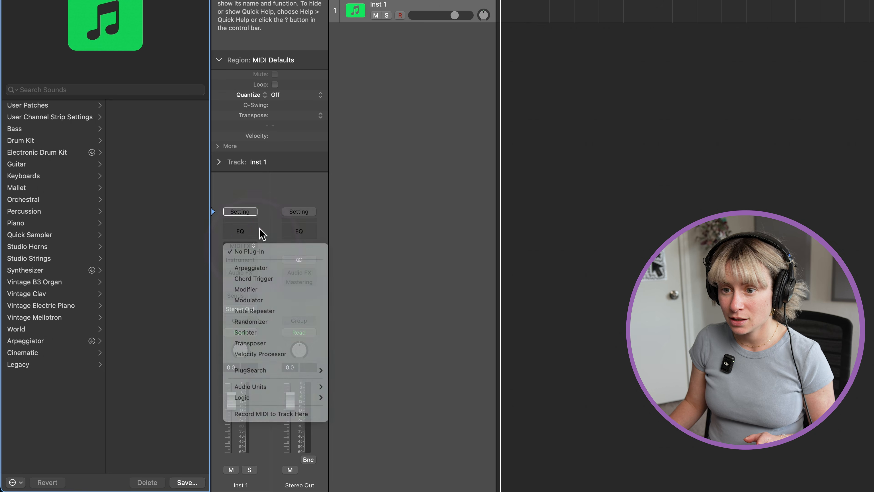
click(257, 260)
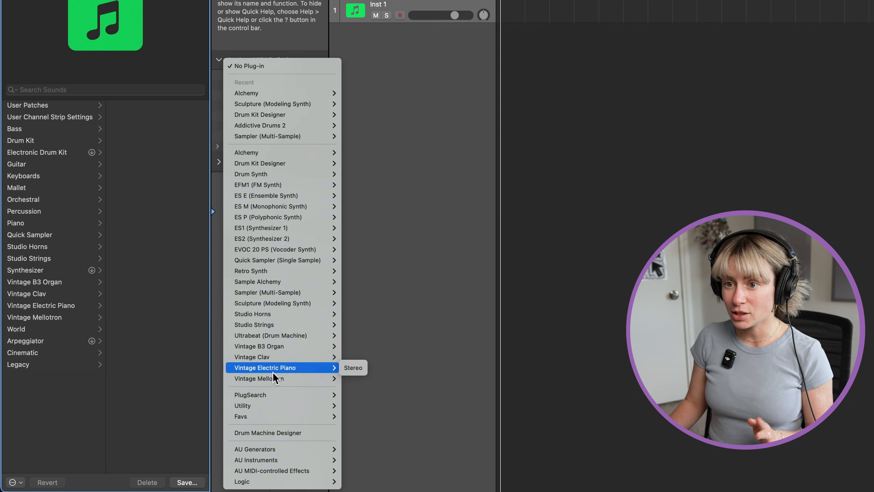
click(268, 163)
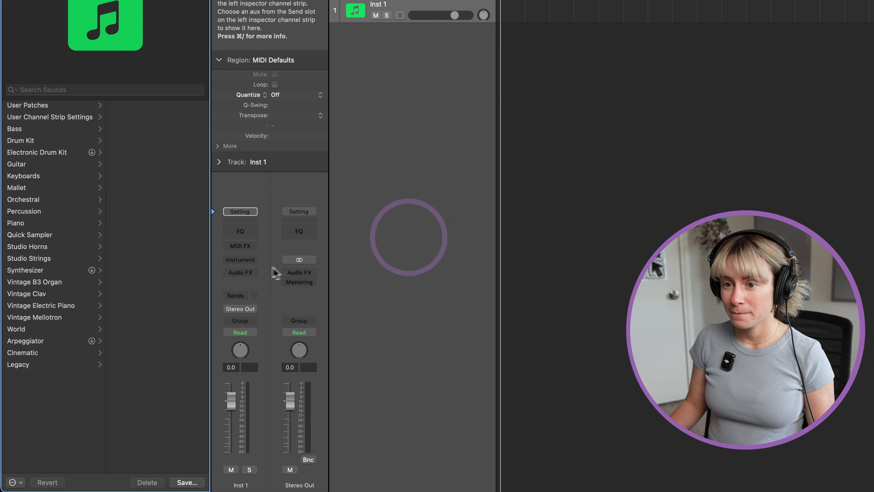
click(254, 273)
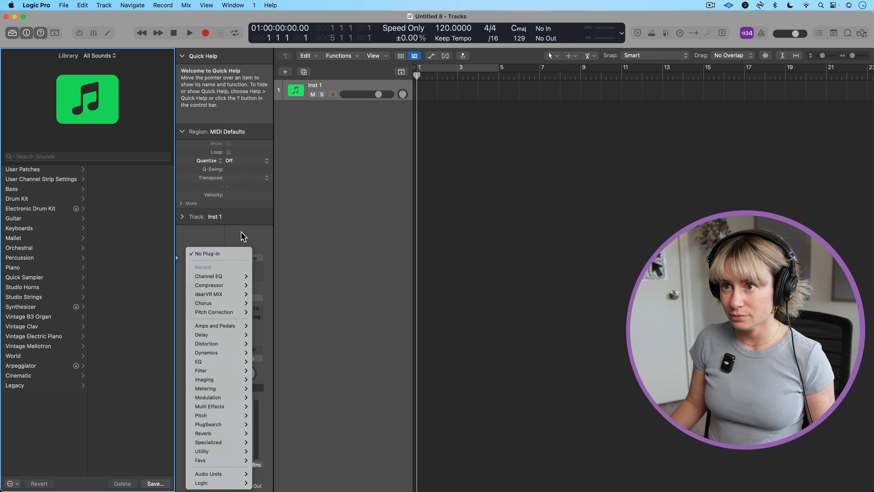
click(244, 236)
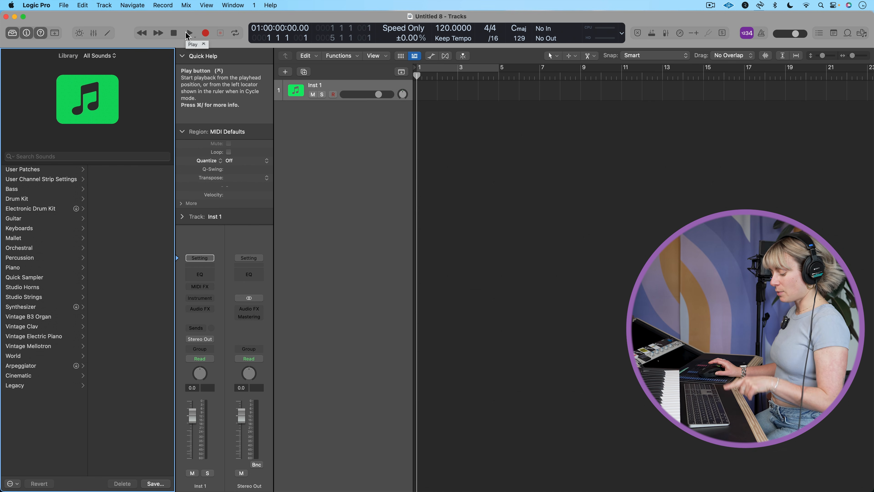
Try out playback and a short test recording on the empty Inst 1 track
key(space)
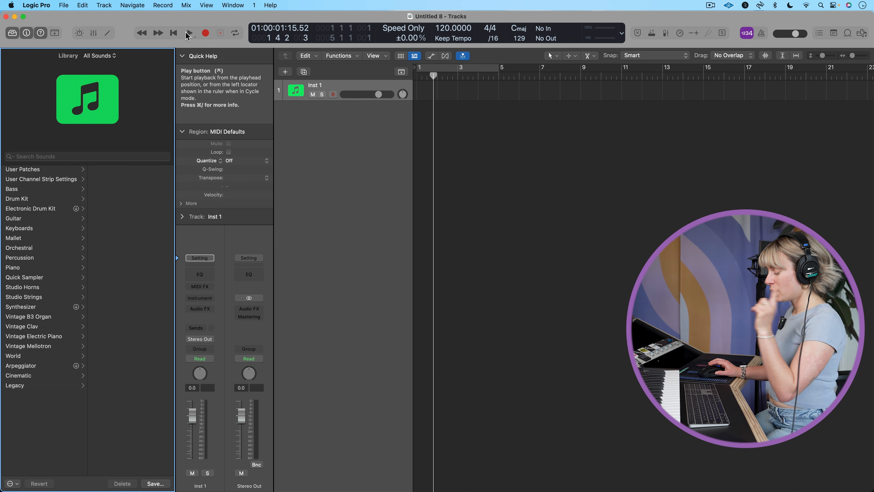
key(r)
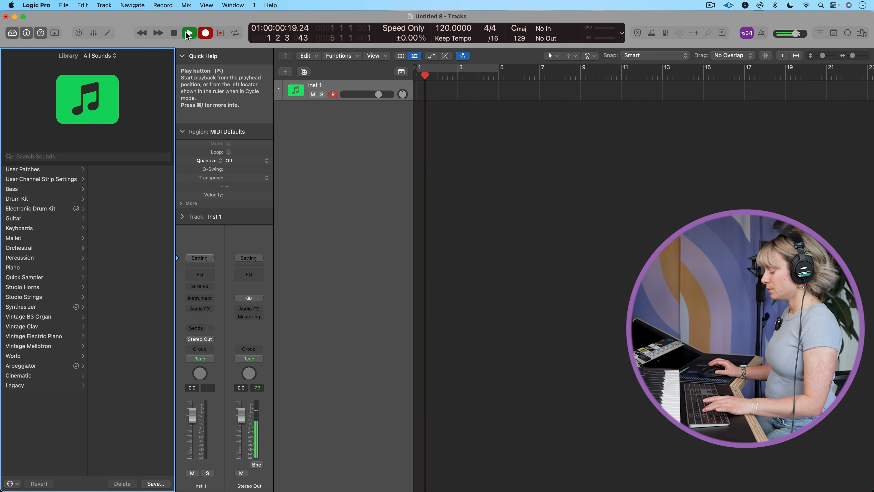
key(r)
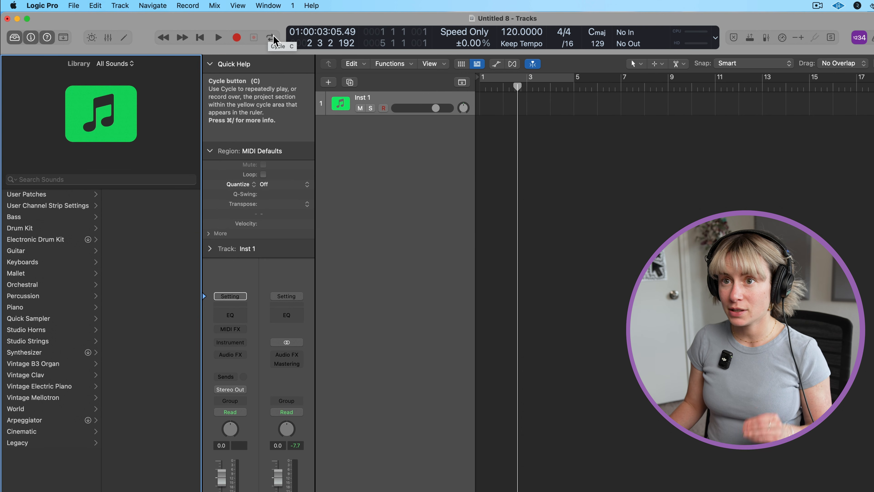
Load the Fingerstyle Bass patch from the Library's Bass category onto the Inst 1 track
click(413, 100)
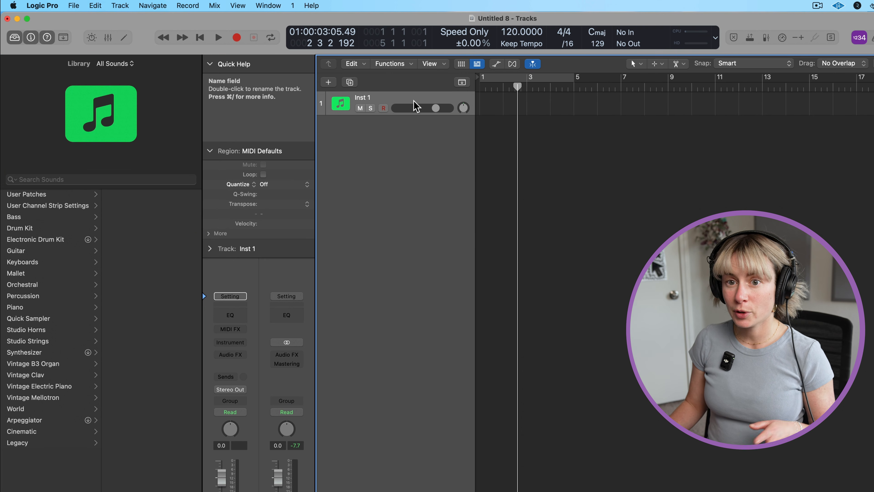
click(28, 216)
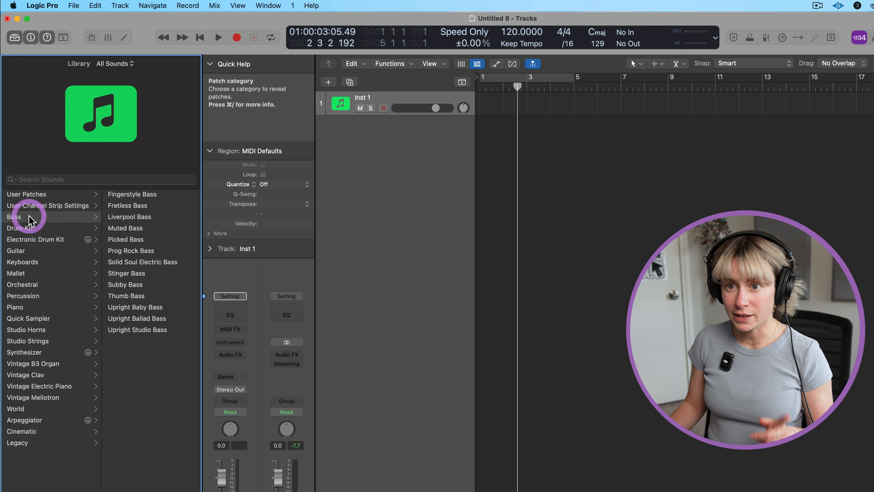
click(123, 194)
Record a bass part on the Fingerstyle Bass track from bar 1 and trim the region's end to bar 3
click(482, 86)
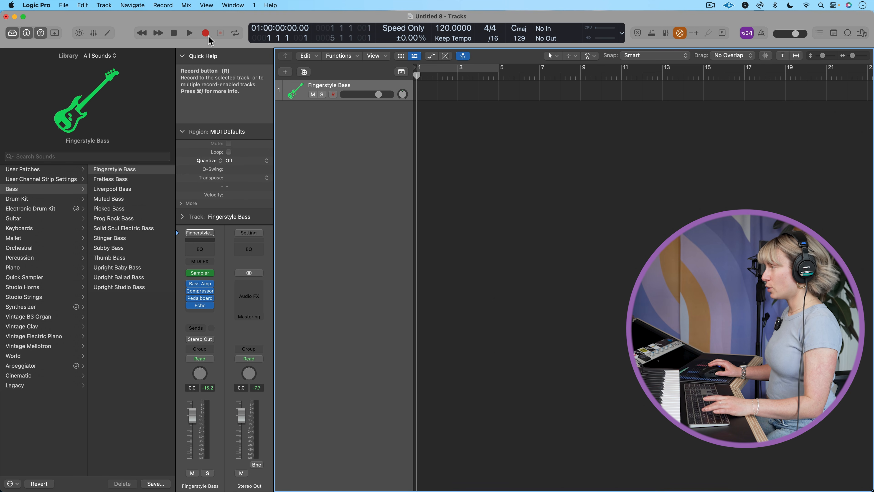
key(r)
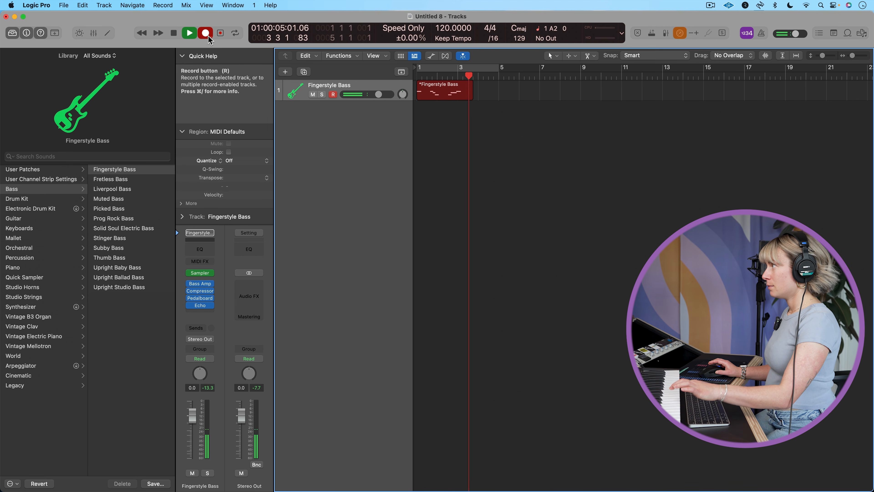
key(space)
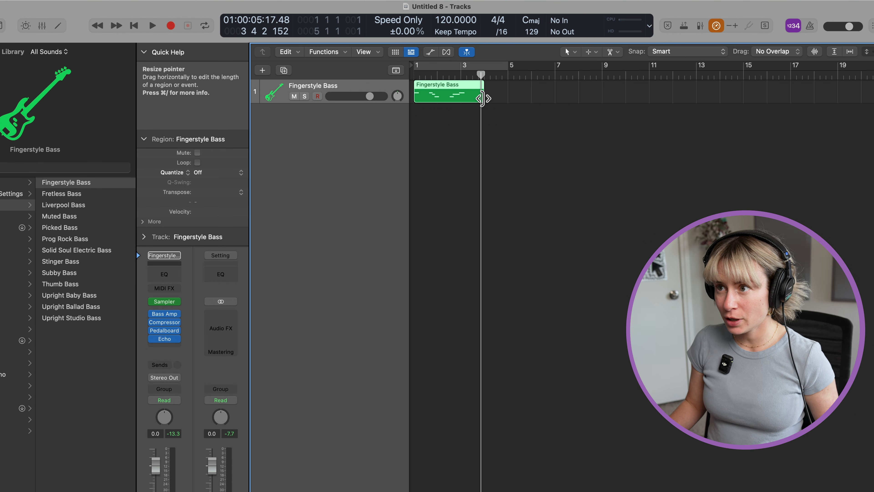
drag(482, 99, 463, 98)
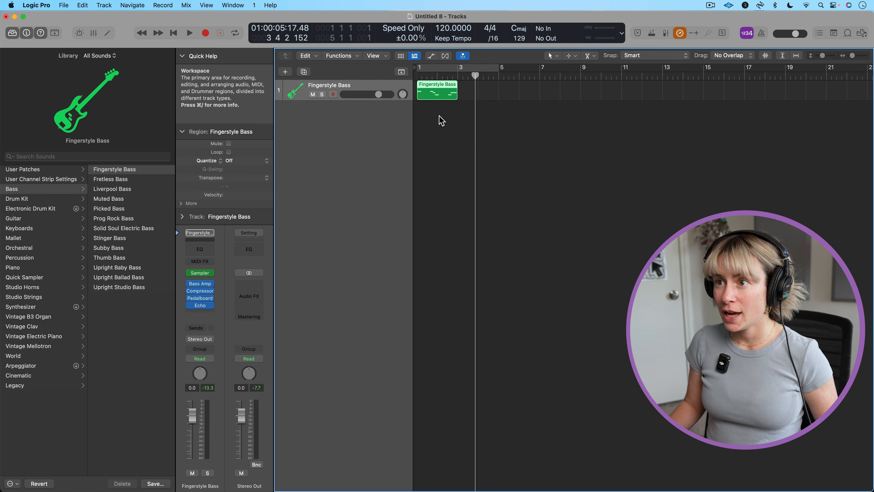
Turn on Cycle mode with the cycle area spanning bars 1 to 3, and play the looped bass region
key(c)
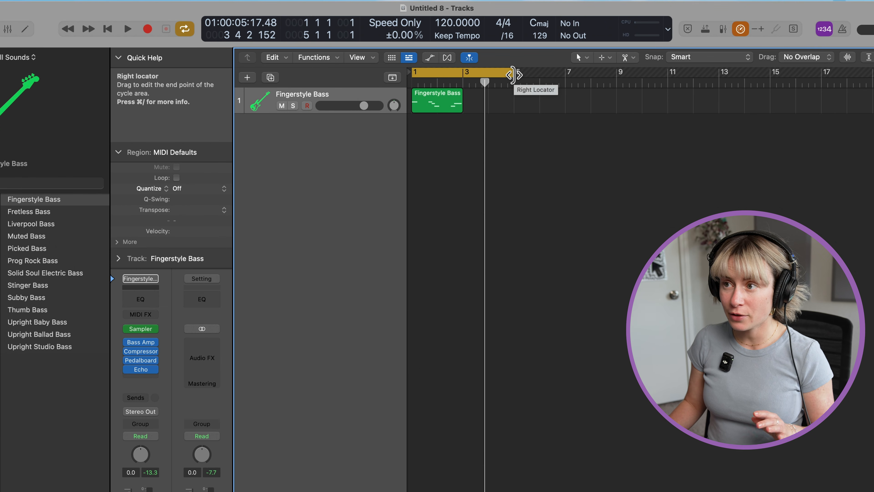
drag(512, 74, 465, 75)
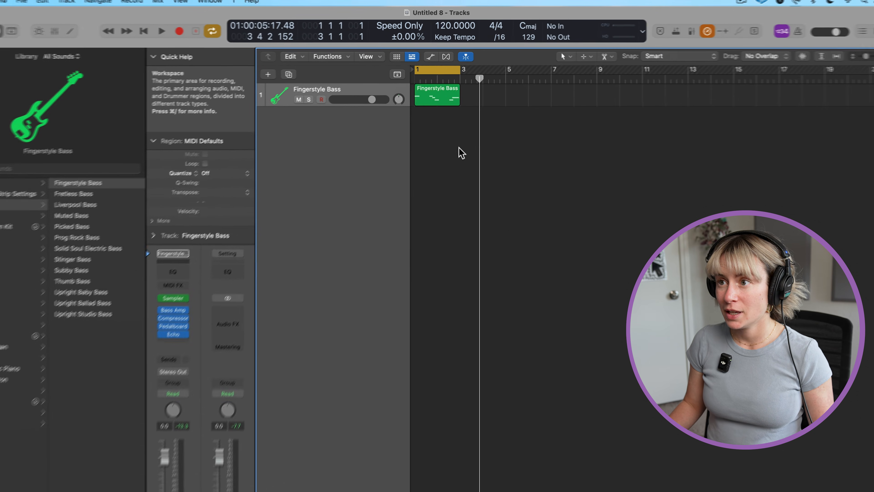
click(464, 166)
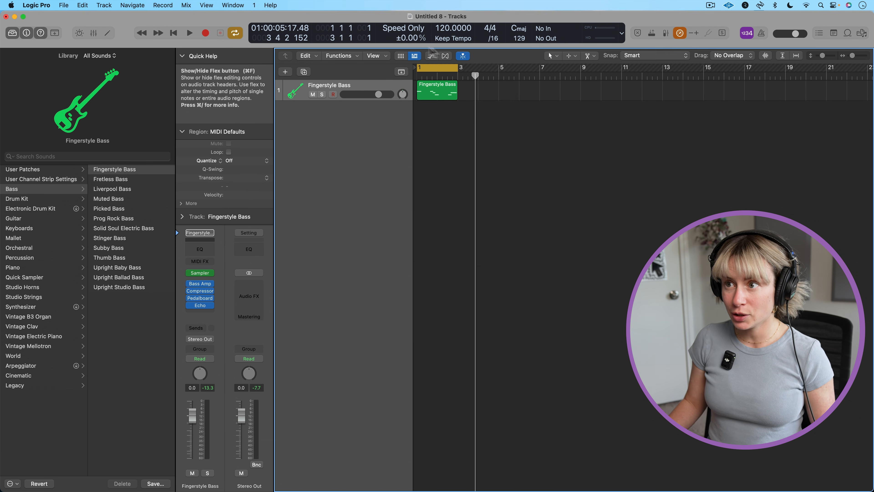
key(space)
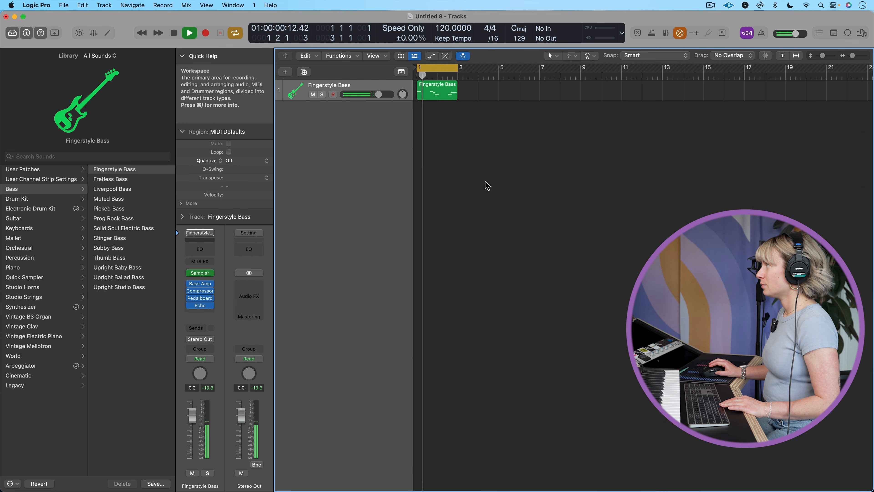
key(space)
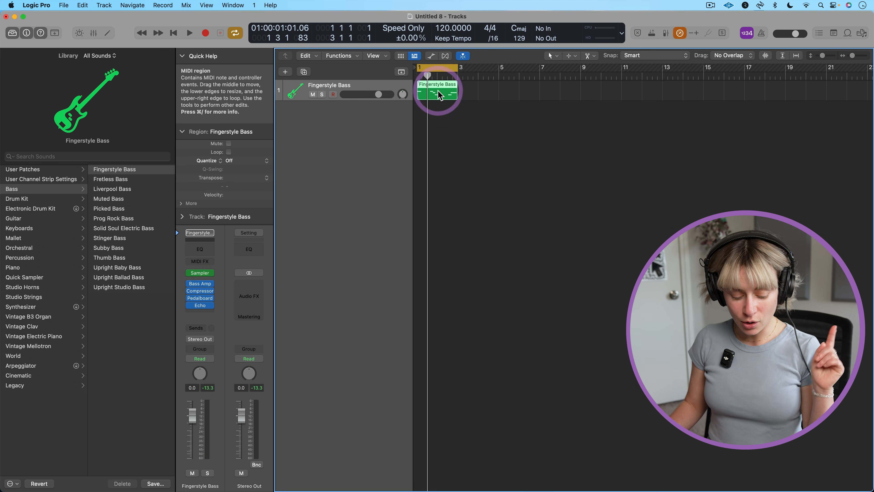
Quantize the Fingerstyle Bass region to 1/16 Note and turn off Cycle mode after playing it back
key(q)
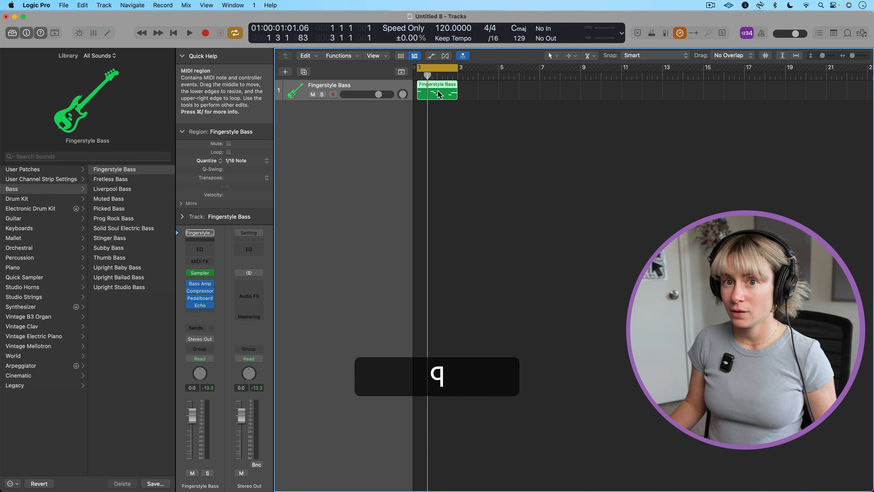
key(space)
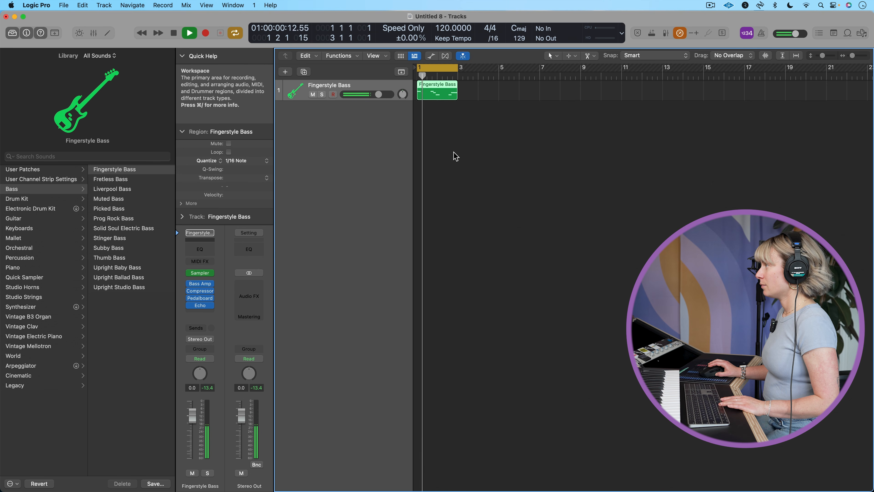
key(space)
key(c)
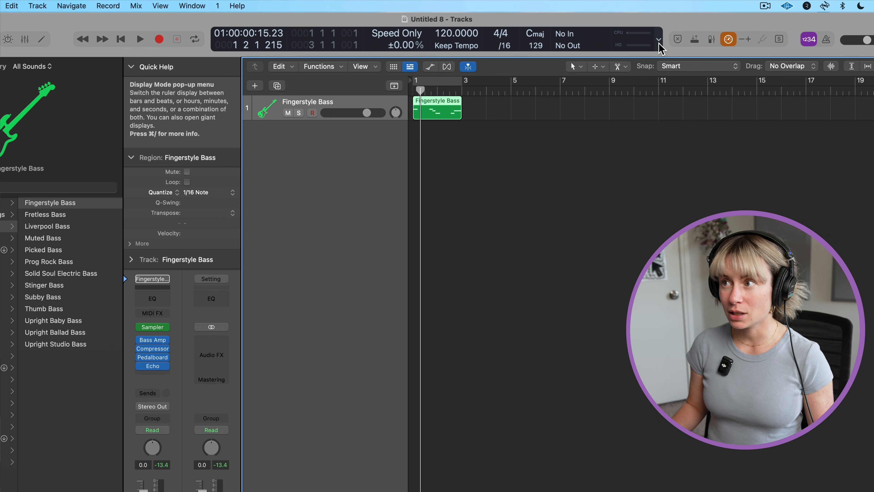
Change the control bar's display to Beats & Project and turn off the count-in
click(658, 40)
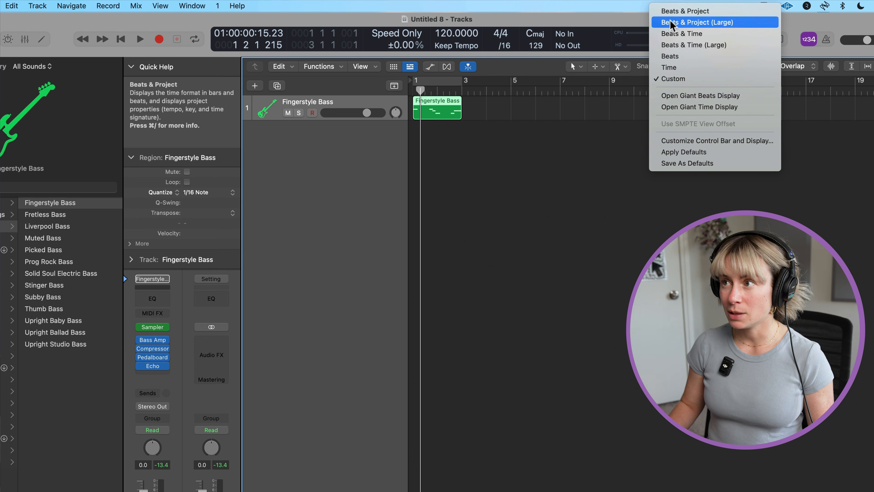
click(674, 11)
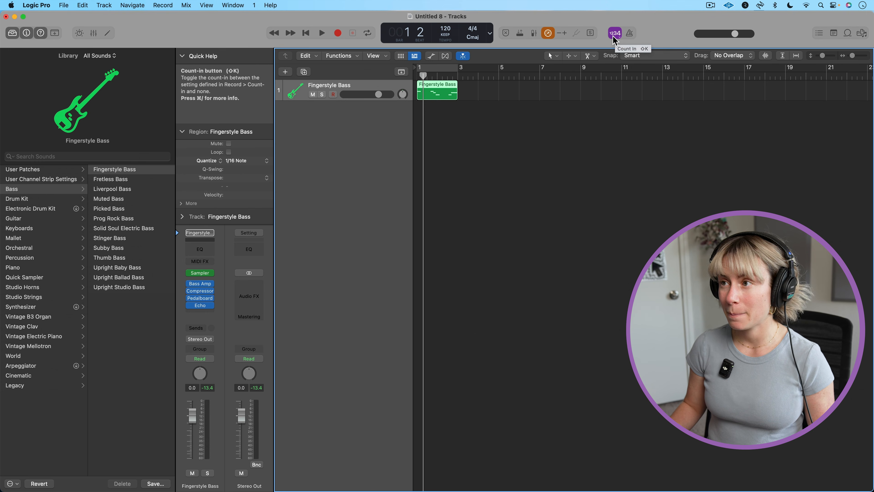
click(615, 33)
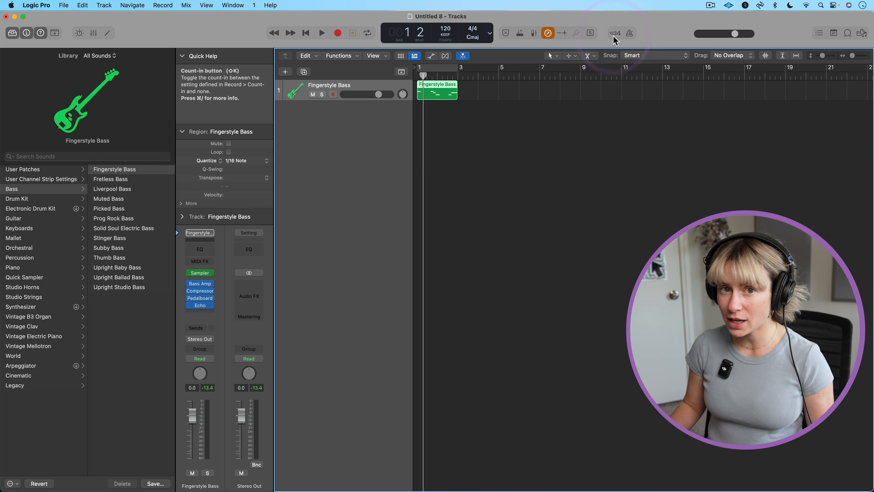
Turn on the count-in and delete the quantized Fingerstyle Bass region from the track
click(614, 35)
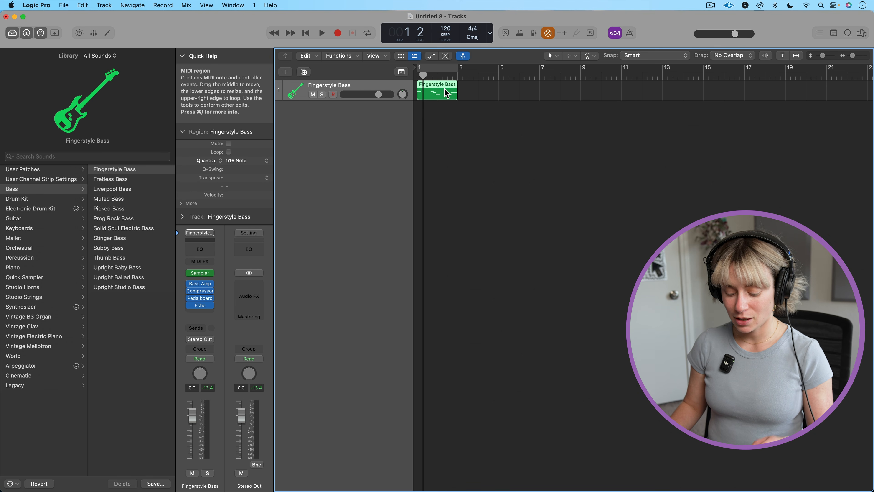
key(BackSpace)
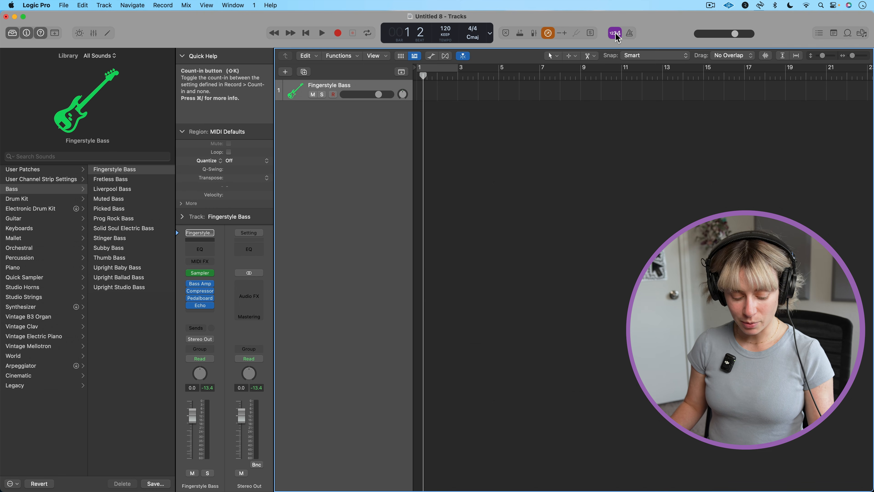
Record a bass take on the Fingerstyle Bass track with the count-in on, and undo the recording
key(r)
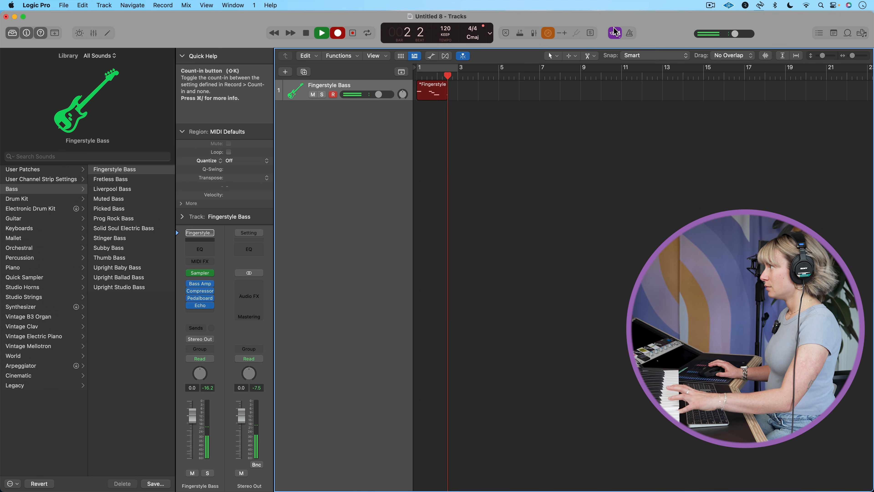
key(space)
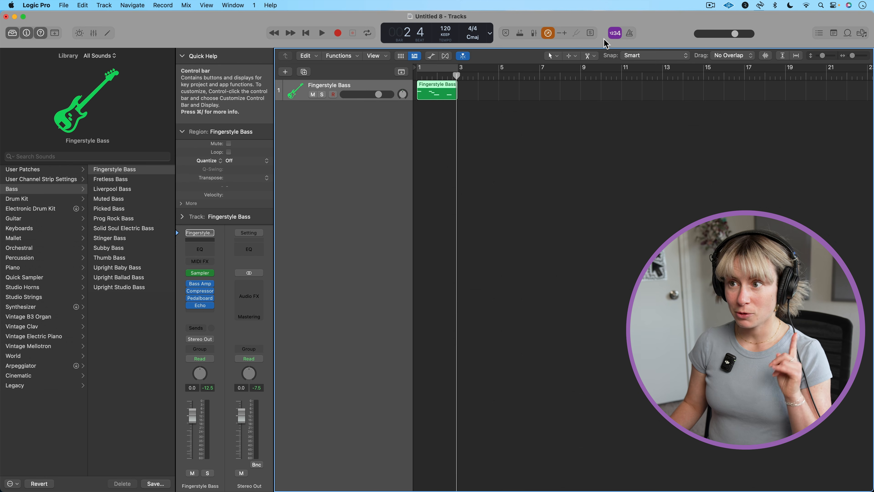
key(super)
key(super+z)
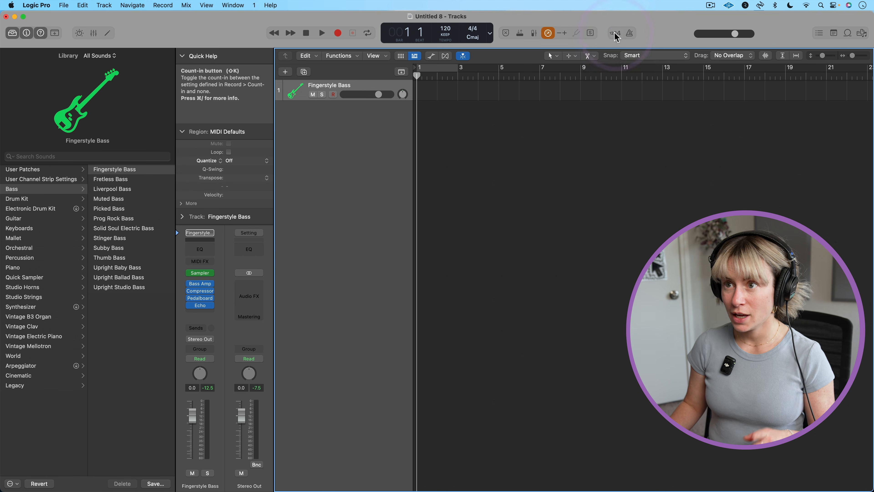
Record a bass take on the Fingerstyle Bass track with the count-in off, and delete the recorded region
key(r)
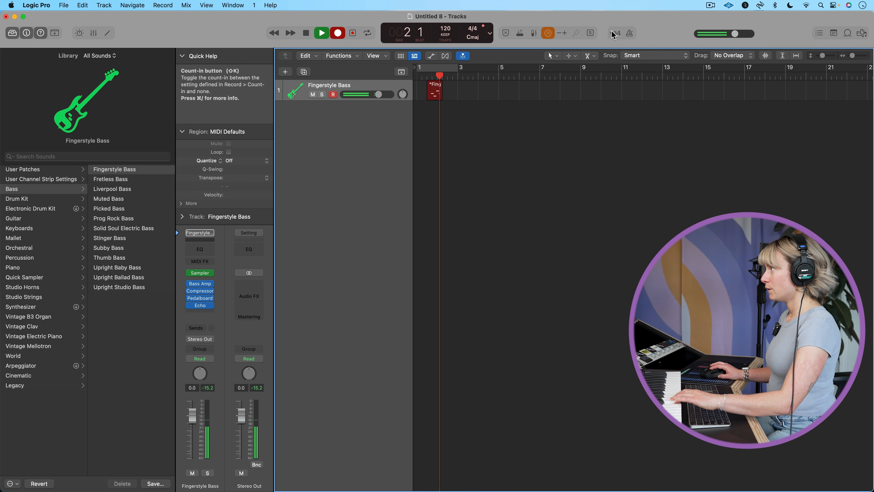
key(space)
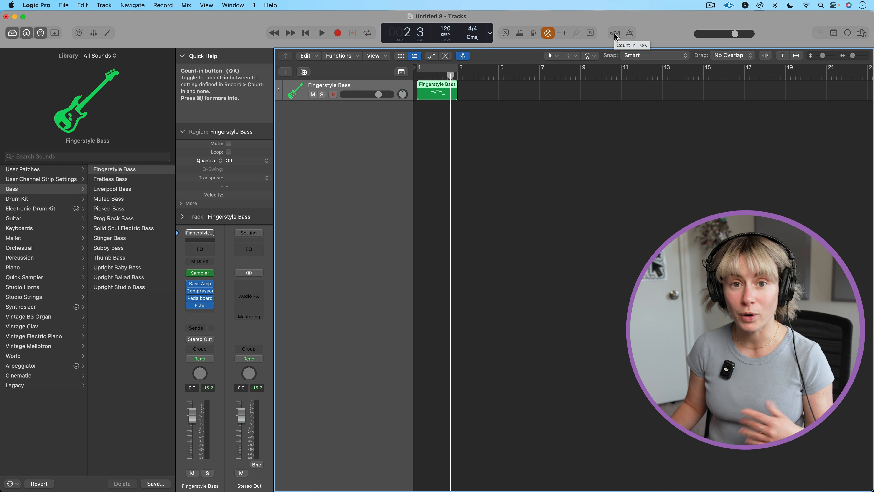
key(Delete)
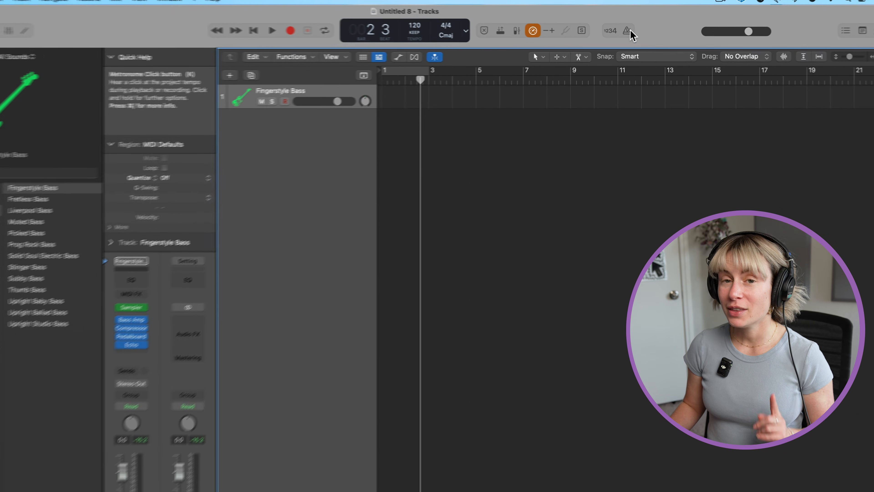
Turn on the metronome click and play the project, switching the click off and back on during playback
click(631, 33)
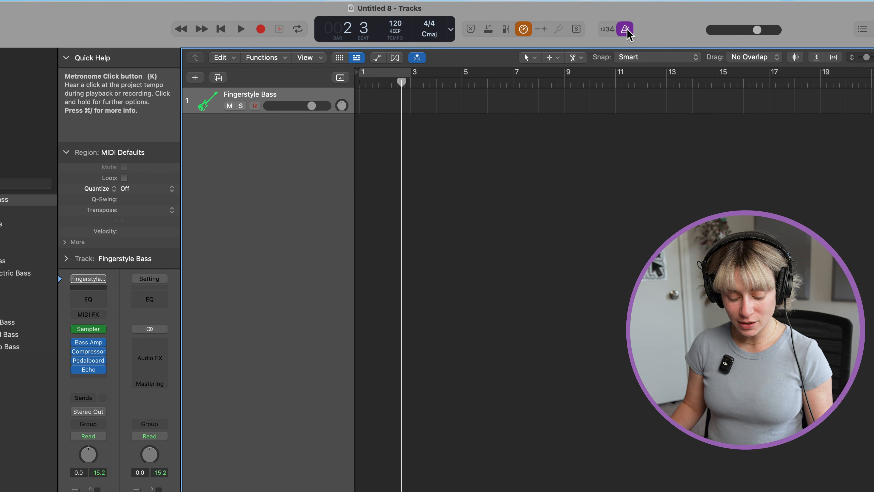
key(k)
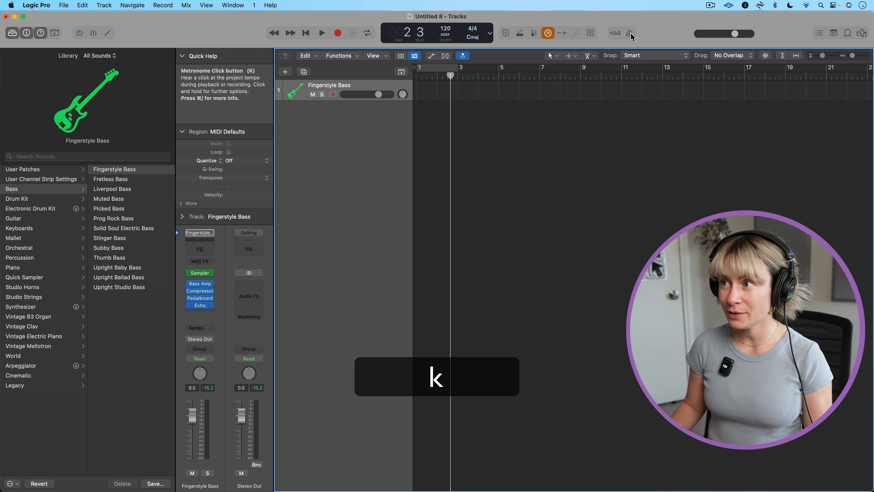
key(k)
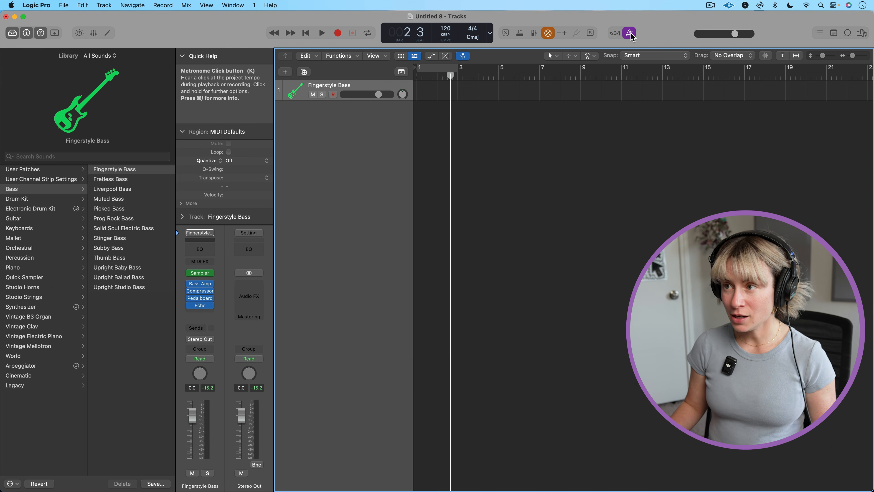
key(space)
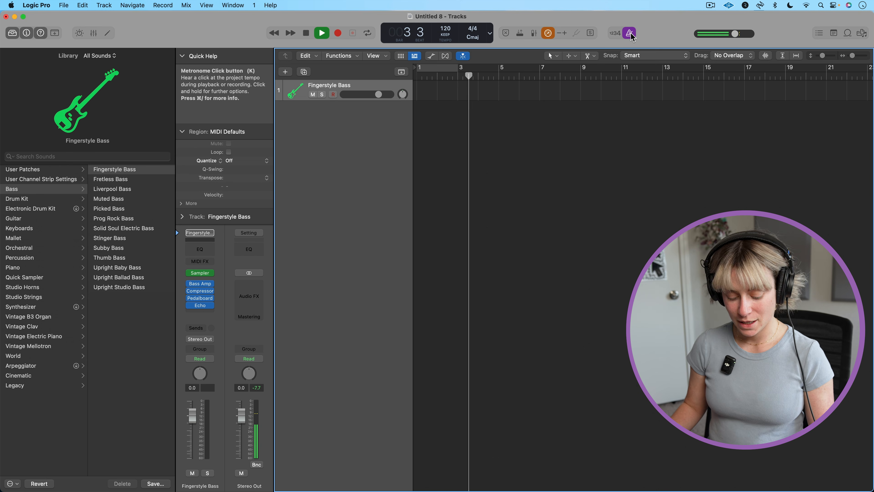
key(k)
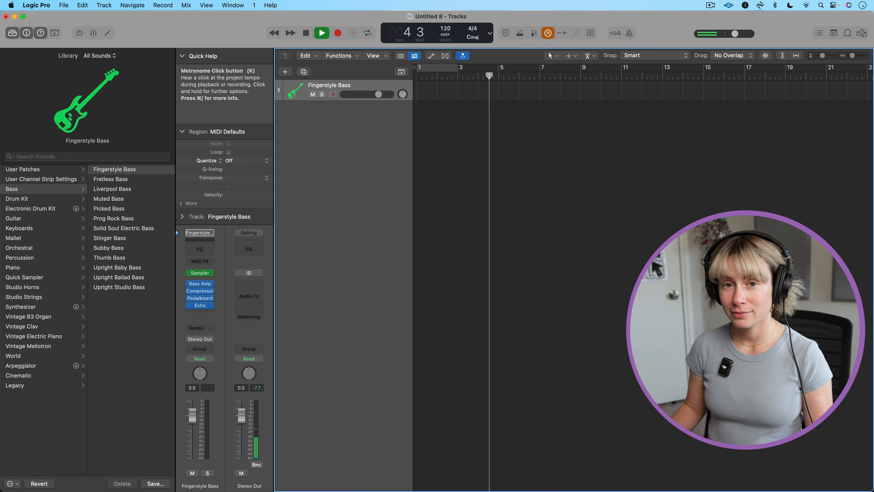
key(k)
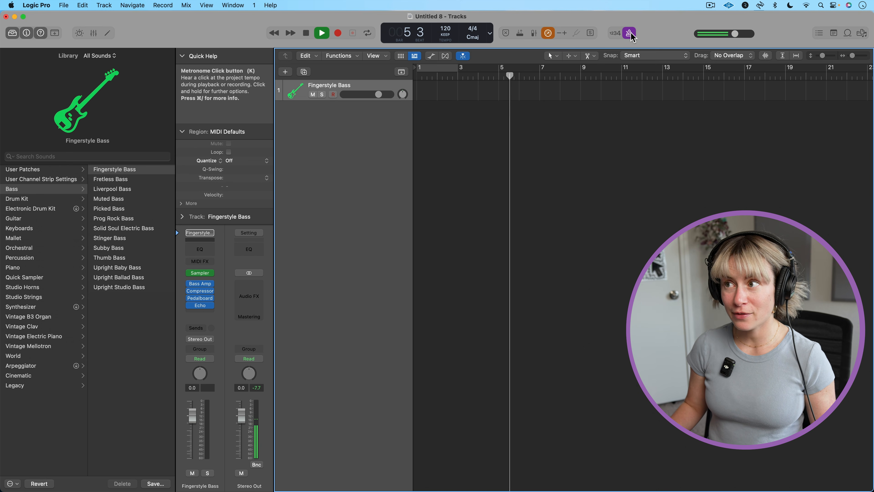
key(space)
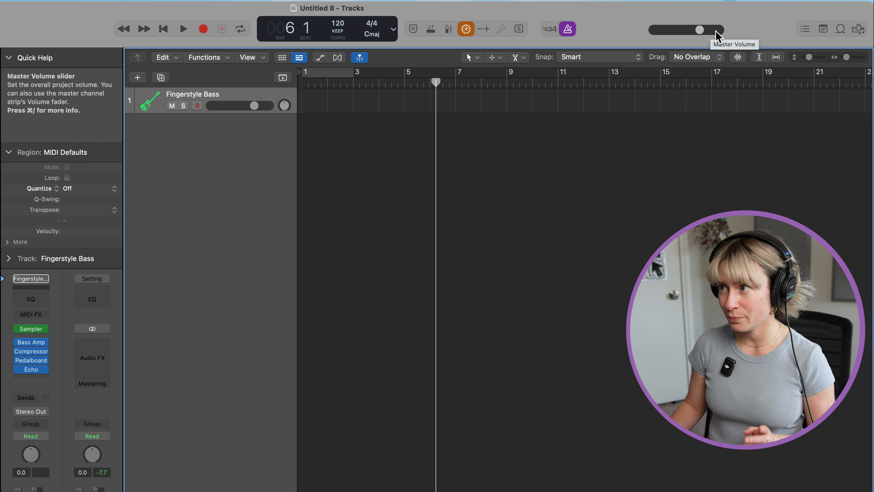
Open the project note pad for editing and enter "verse 1"
click(821, 29)
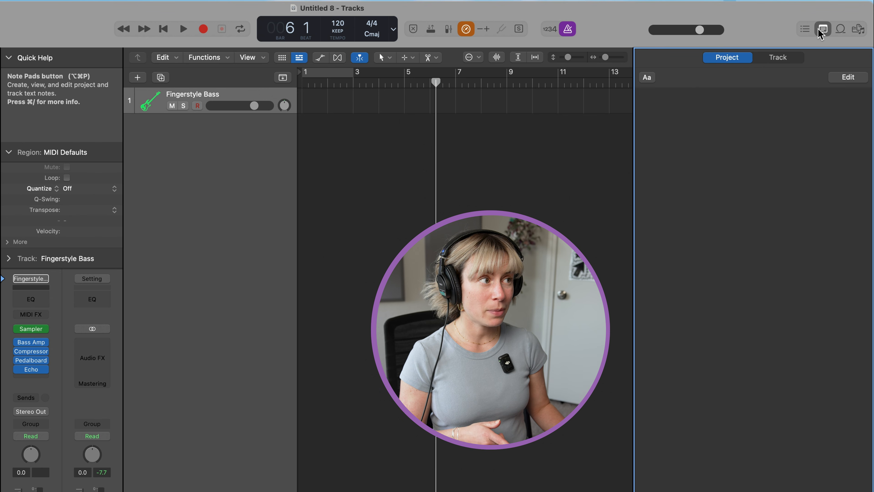
click(847, 76)
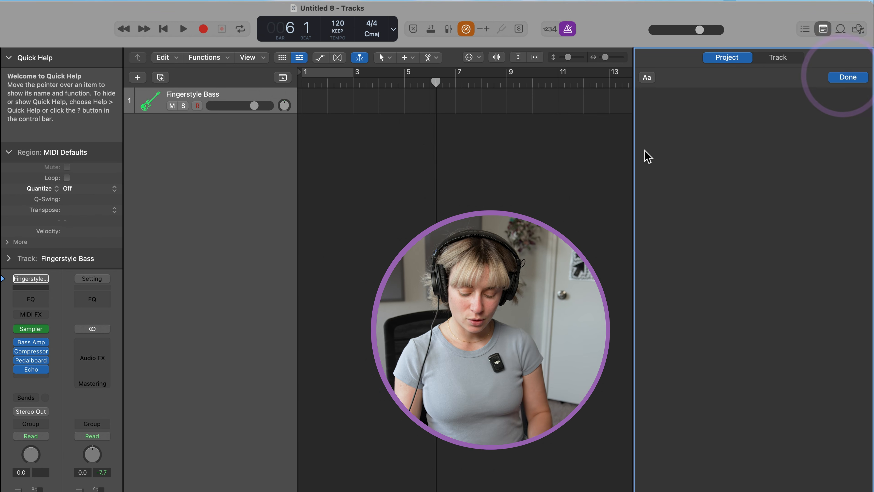
text(verse 1)
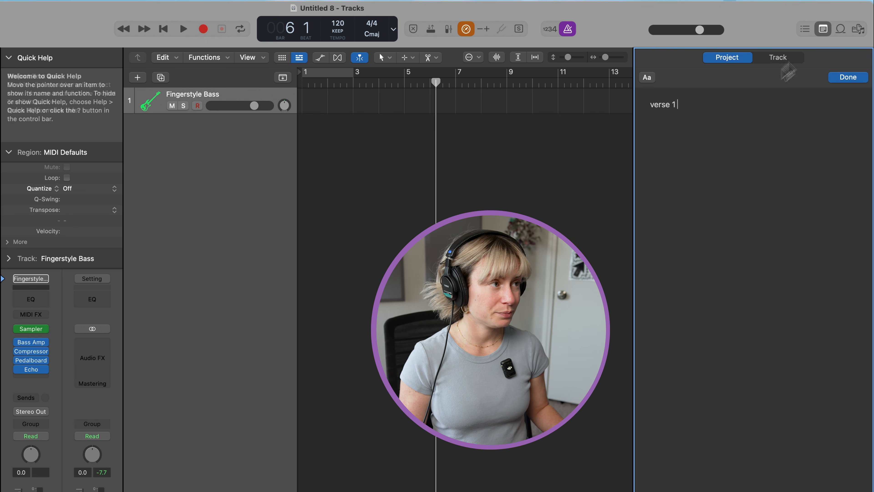
Open the Loop Browser to display the Apple Loops
click(841, 29)
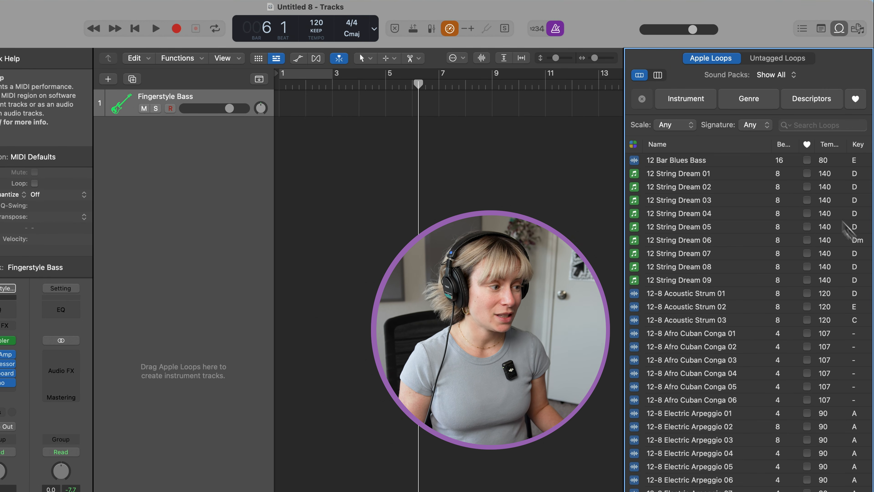